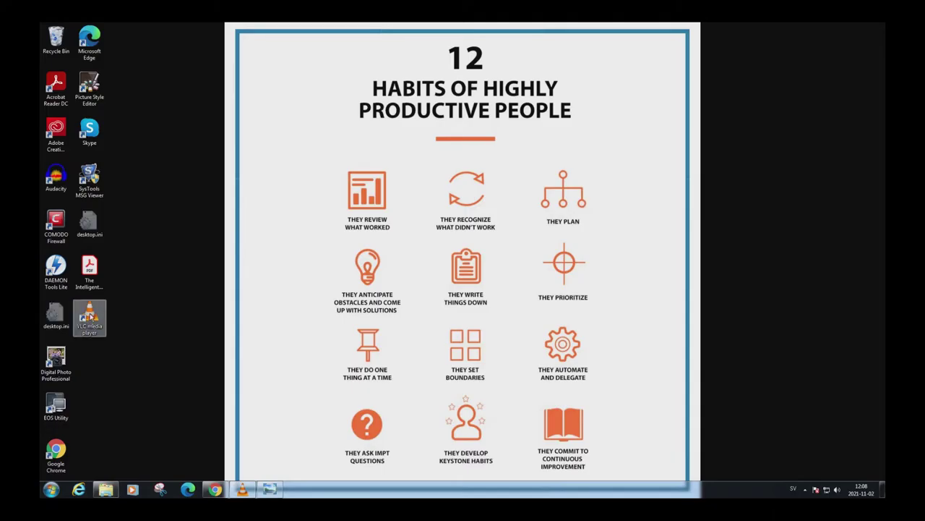
Launch VLC media player from its desktop shortcut.
click(89, 316)
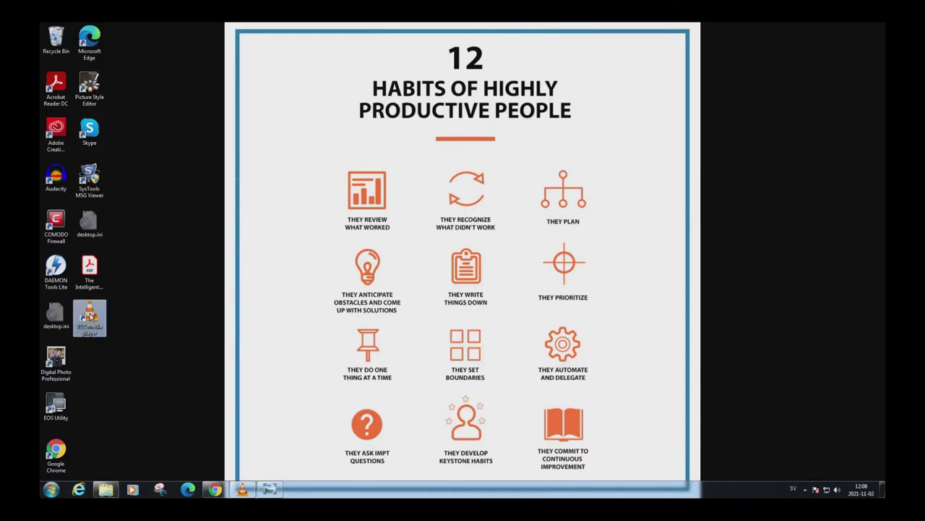
double_click(89, 316)
Open a capture device using Desktop capture mode at 30 frames per second.
click(50, 36)
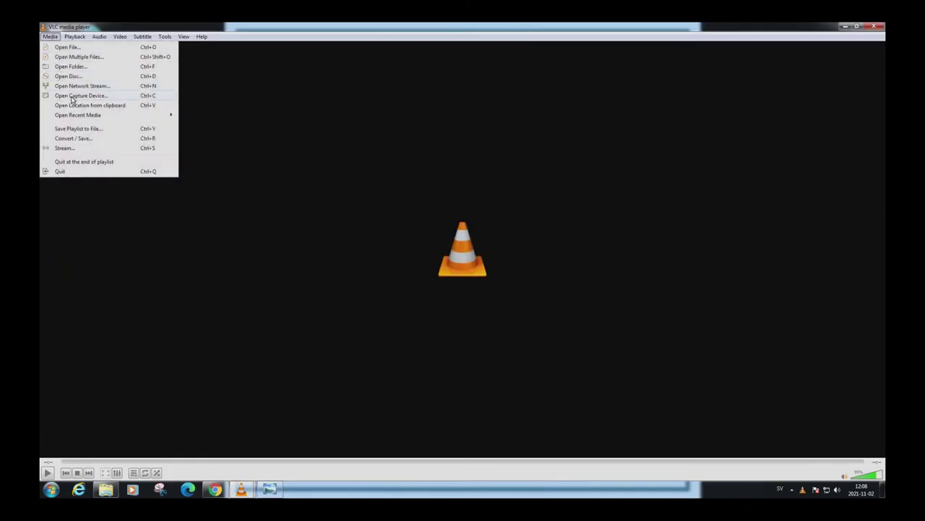
click(75, 97)
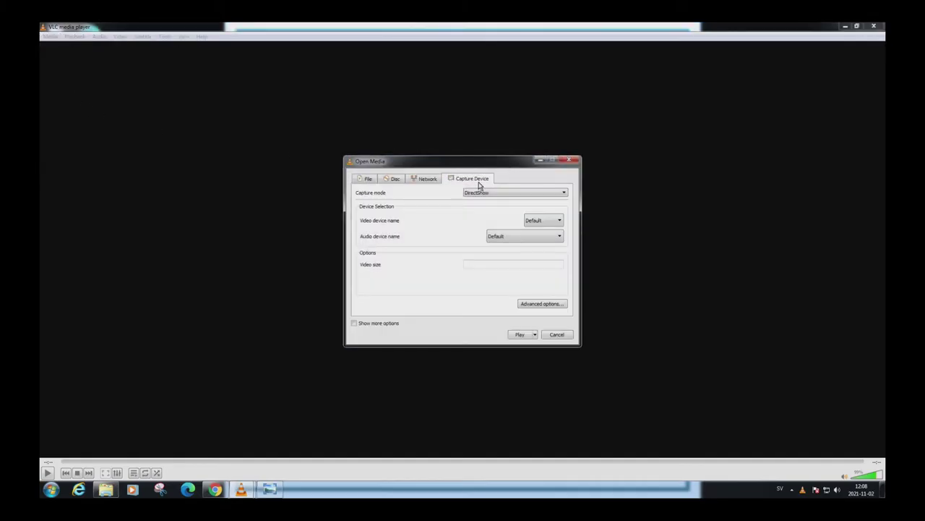
click(427, 180)
click(461, 182)
click(481, 193)
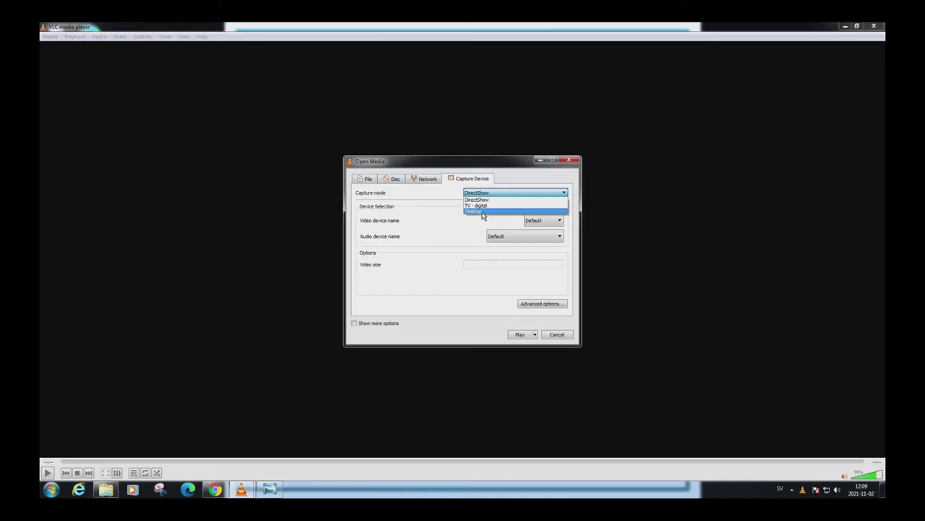
click(480, 212)
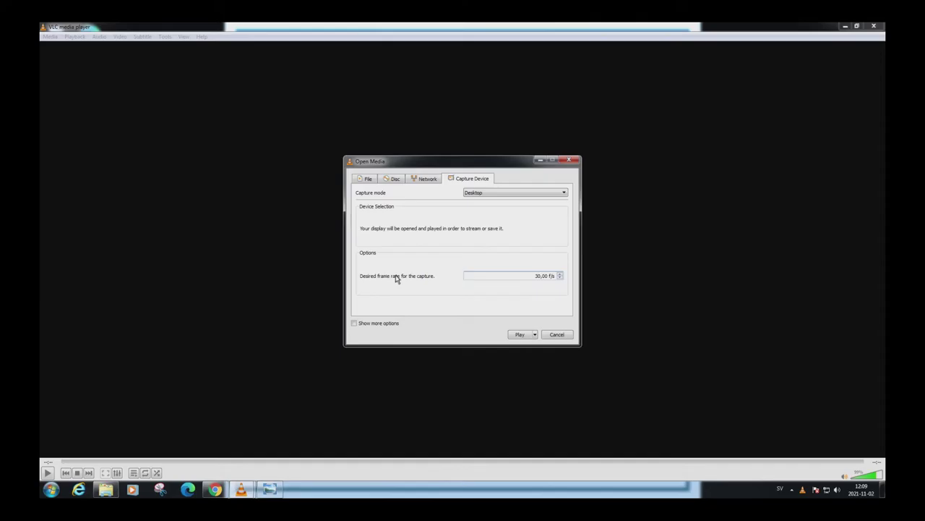
Route the desktop capture to Convert with the Video - H.264 + MP3 (MP4) profile.
click(535, 334)
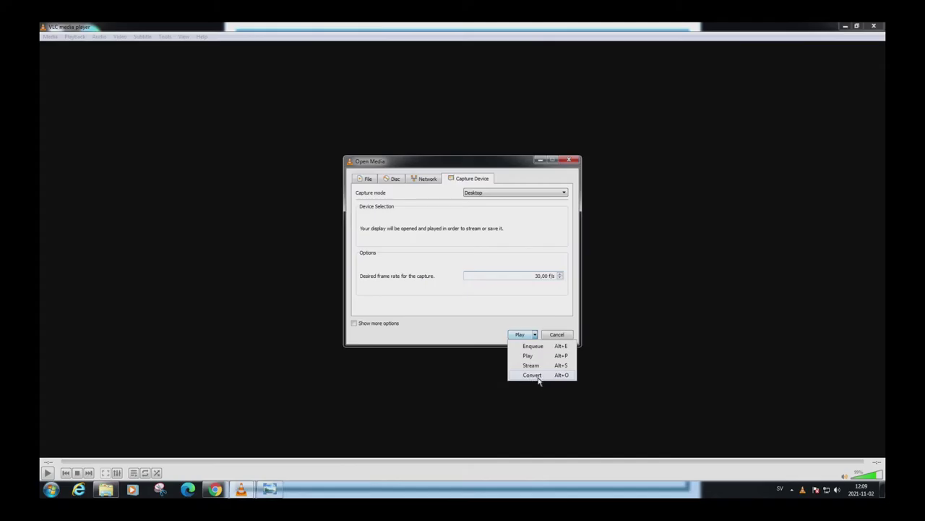
click(533, 375)
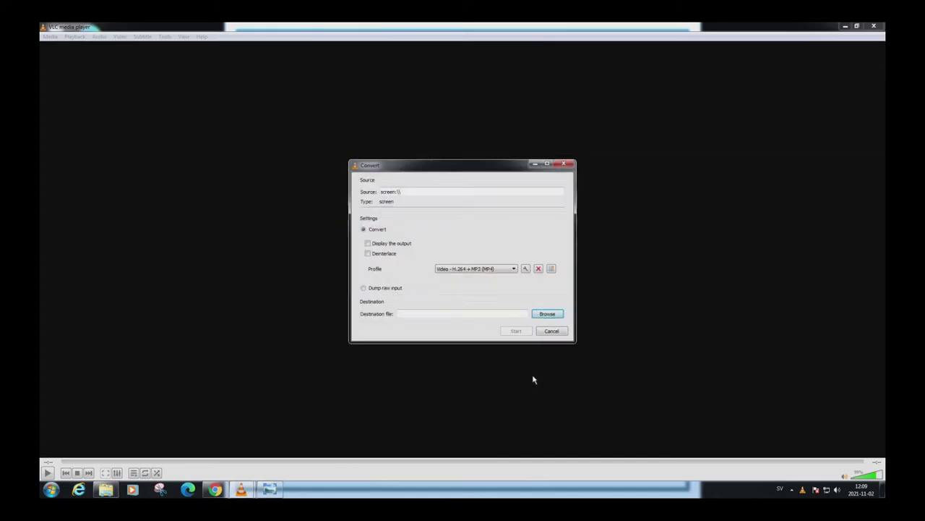
click(508, 271)
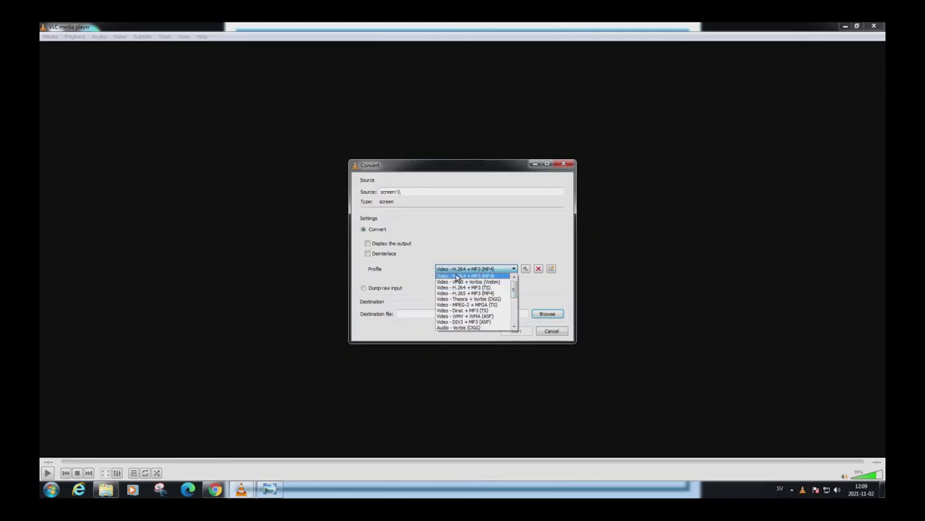
click(457, 277)
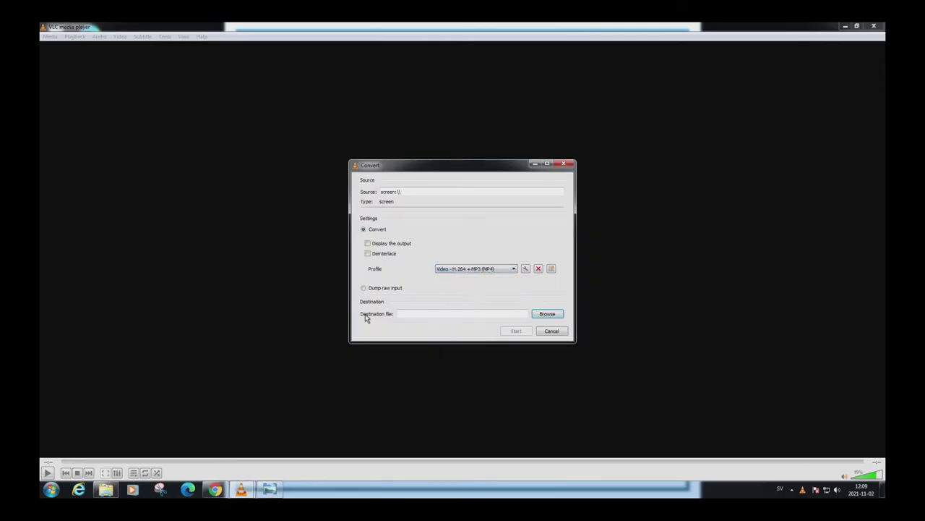
click(399, 318)
Name the output file recording_with_vlc.mp4 in the Save file dialog.
click(548, 314)
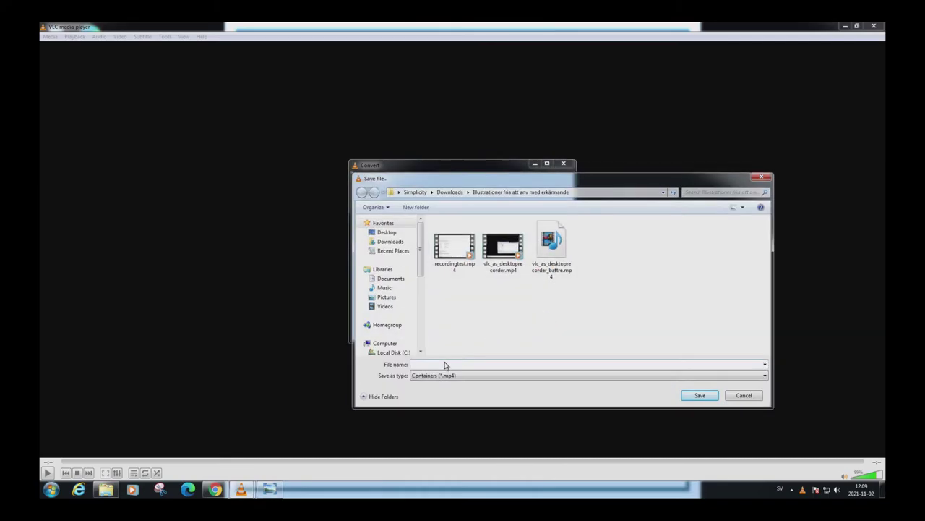
text(record)
text(ing_with_vlc)
click(697, 395)
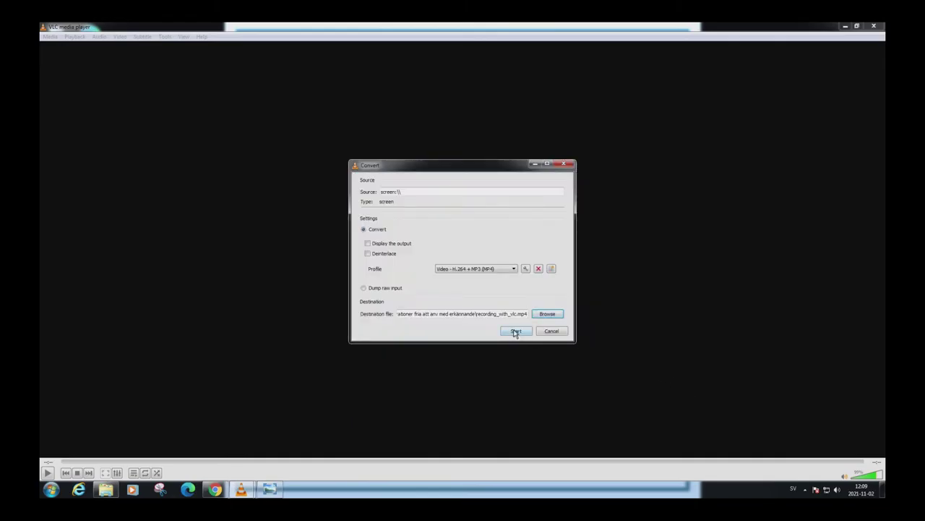
Start the desktop recording, then bring the VLC window back to the front.
click(515, 331)
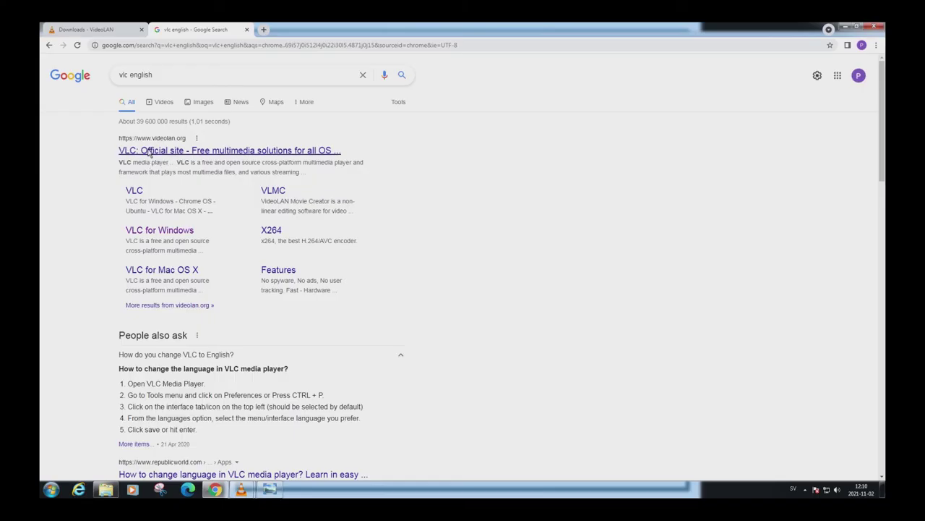
click(241, 490)
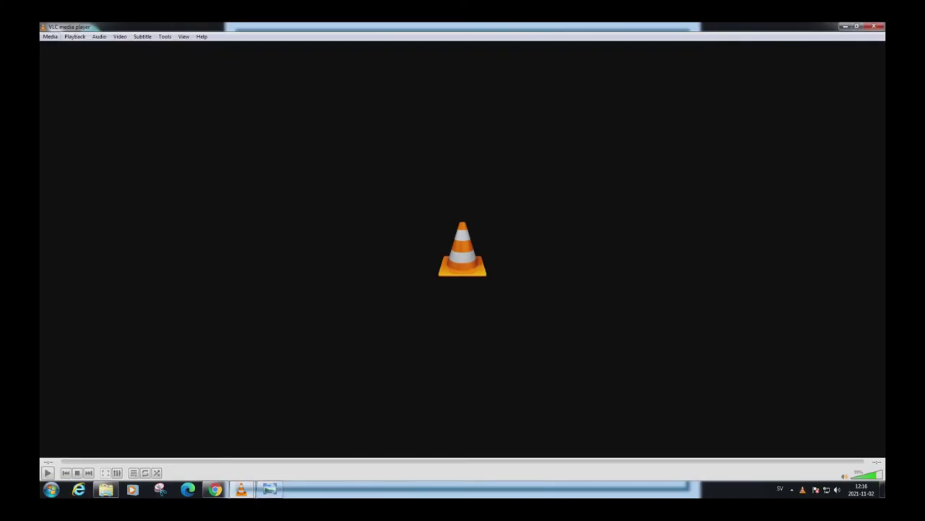
key(alt+m)
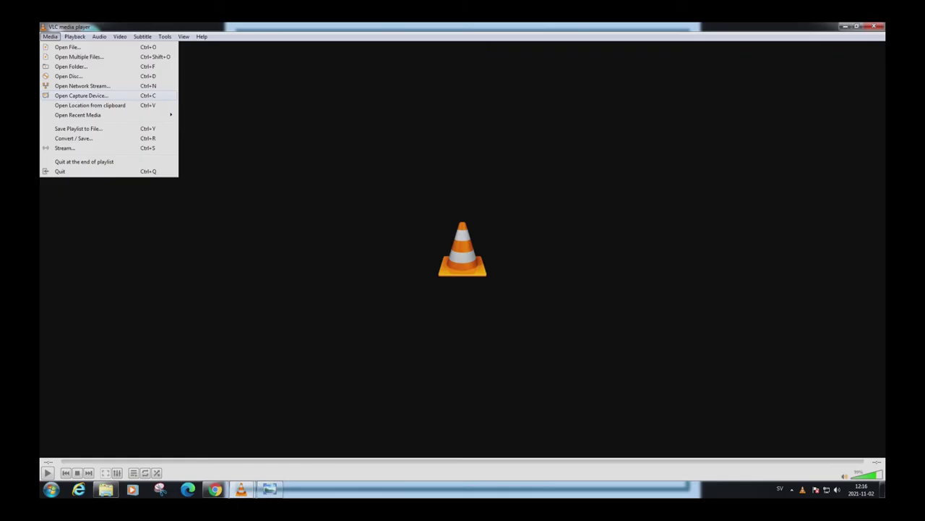
key(Return)
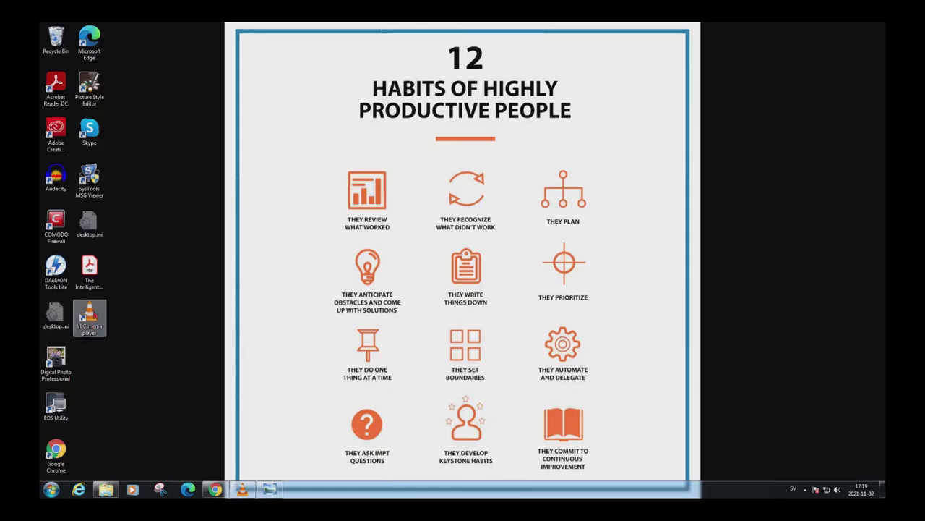
double_click(89, 318)
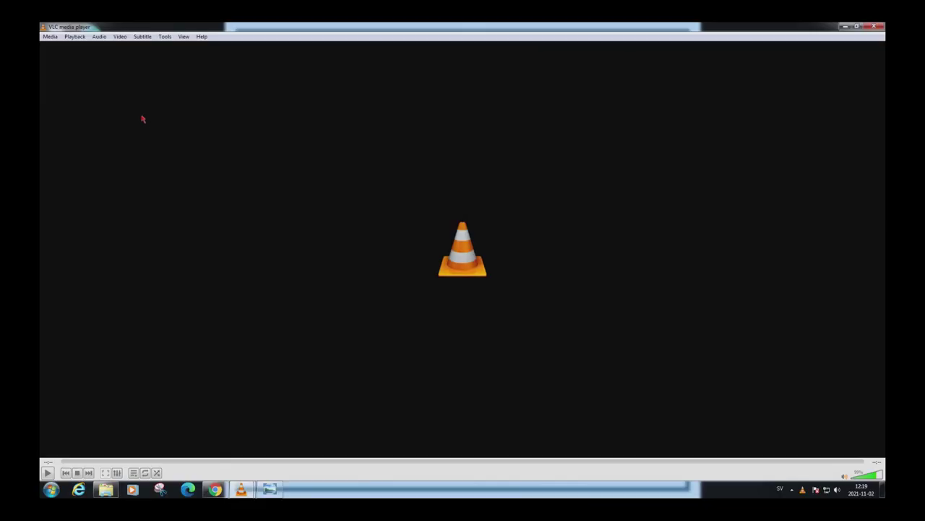
Show all preferences and expand Input / Codecs > Access modules to reveal Screen.
click(165, 37)
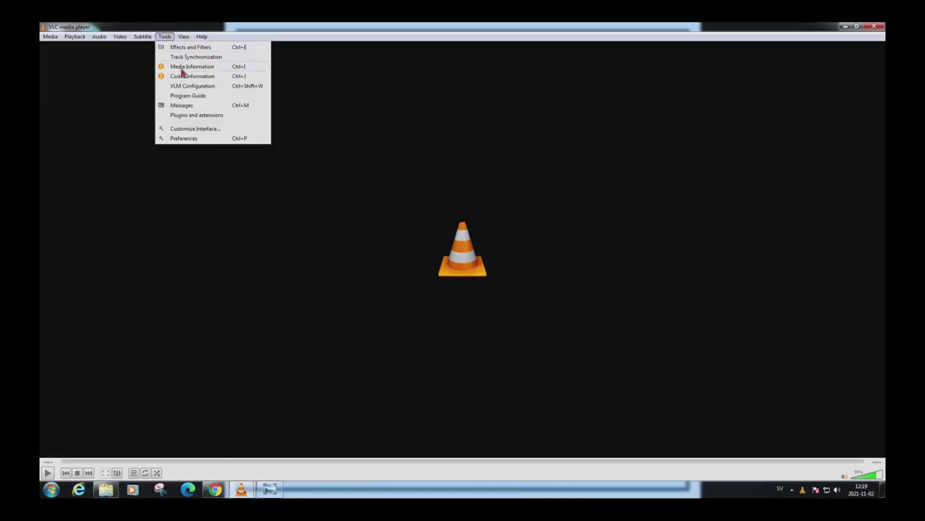
click(187, 139)
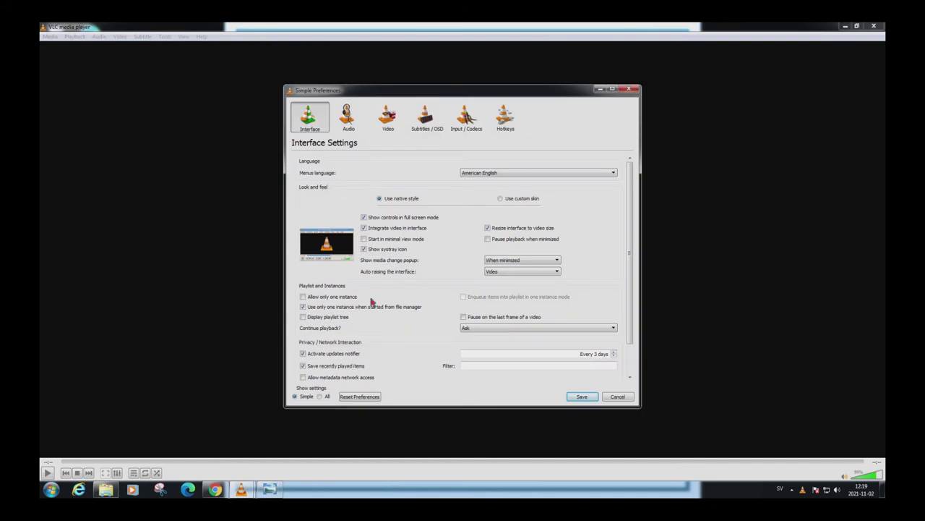
click(320, 397)
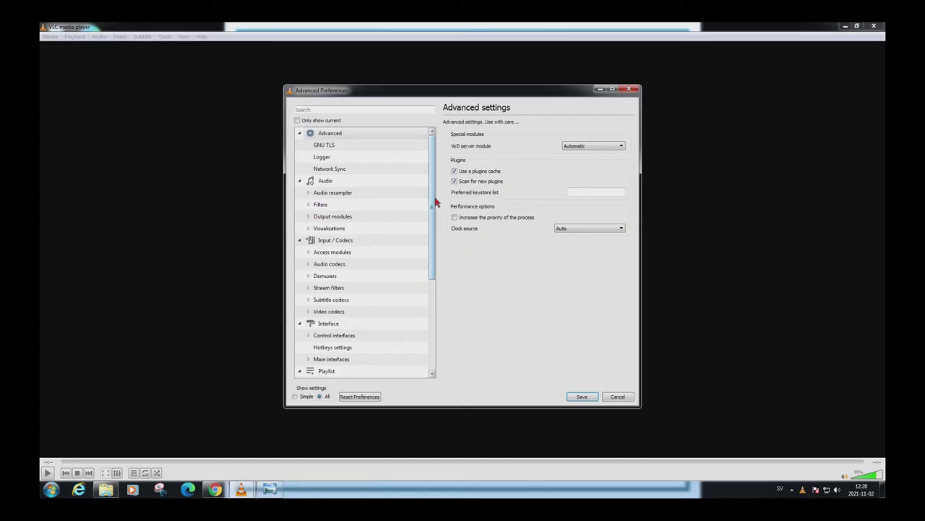
scroll(434, 204, down, 1)
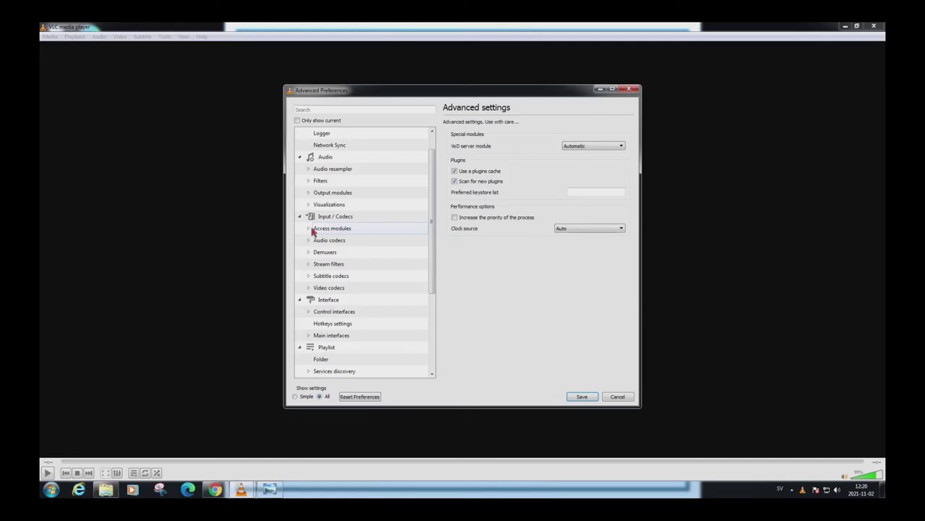
click(309, 229)
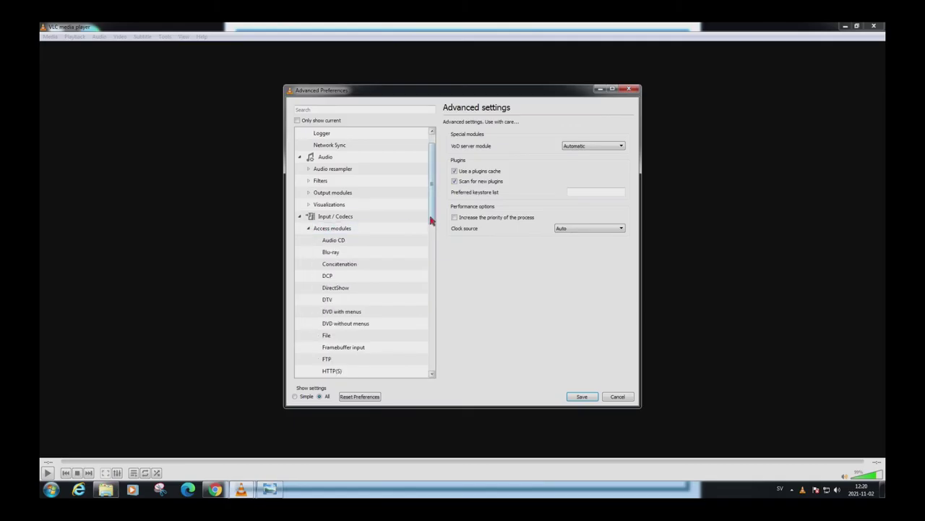
scroll(432, 226, down, 1)
mouse_move(431, 226)
mouse_down()
mouse_move(432, 282)
mouse_move(433, 255)
mouse_move(433, 265)
mouse_up()
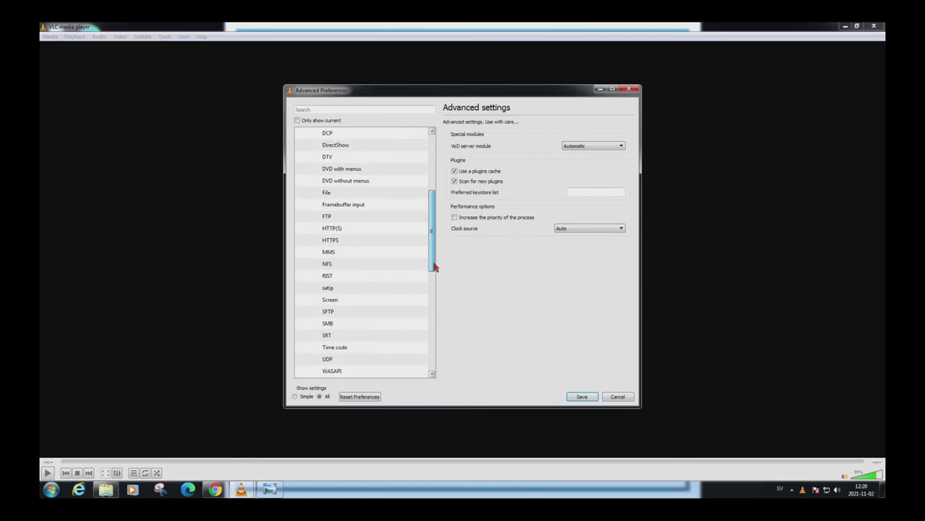
Select Screen under Access modules and browse for a mouse pointer image.
click(330, 301)
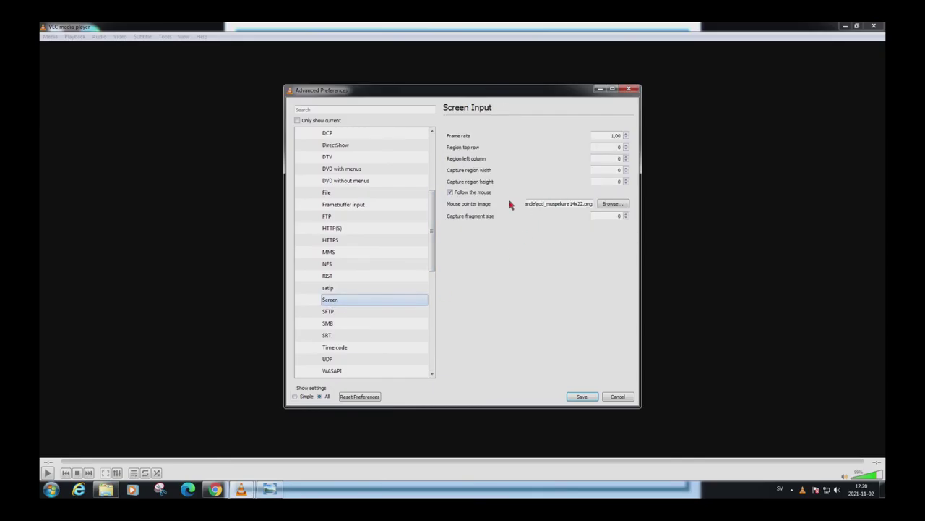
click(449, 193)
click(612, 204)
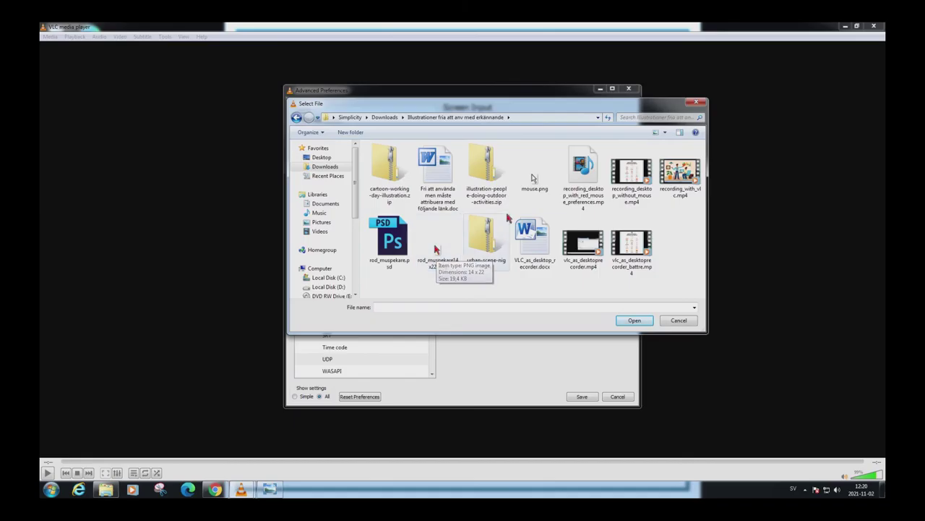
Choose the red pointer rod_muspekare14x22.png as the mouse pointer image.
click(531, 179)
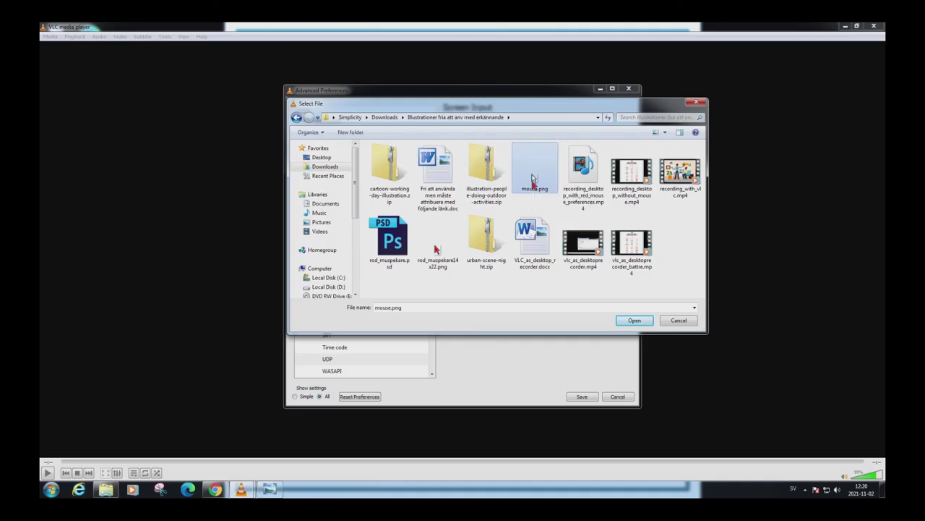
click(439, 253)
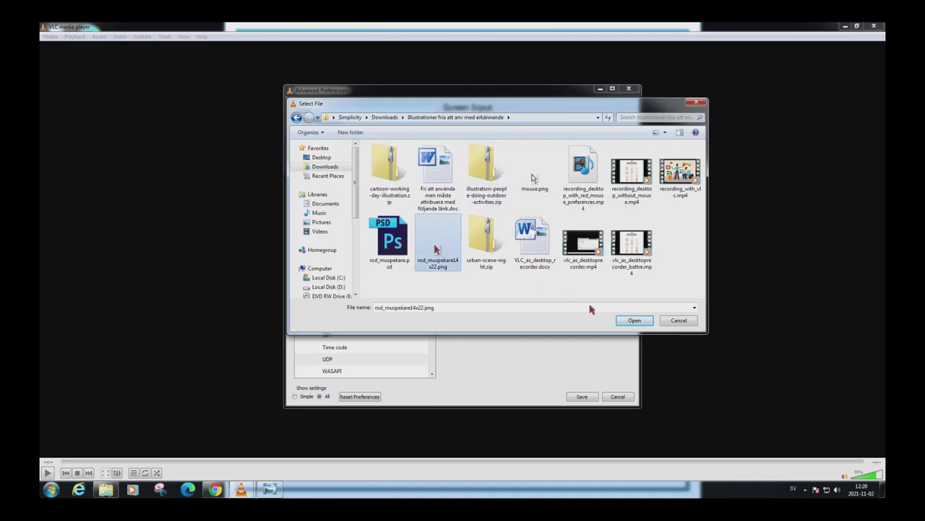
click(635, 321)
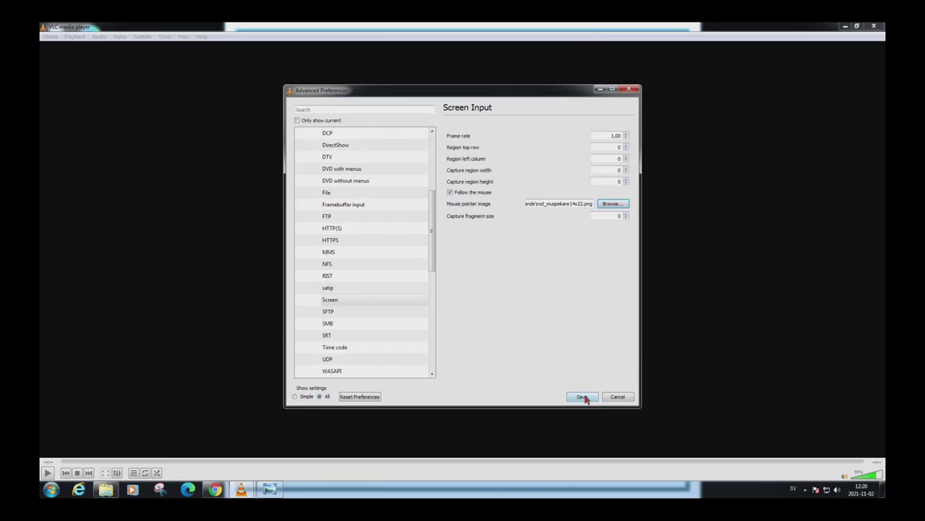
Save the Advanced Preferences with the red pointer image and close them.
click(583, 397)
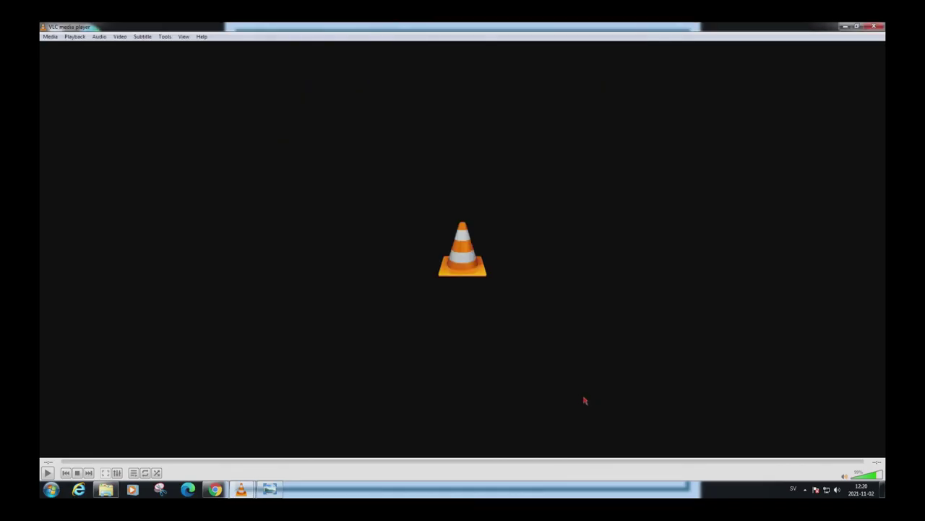